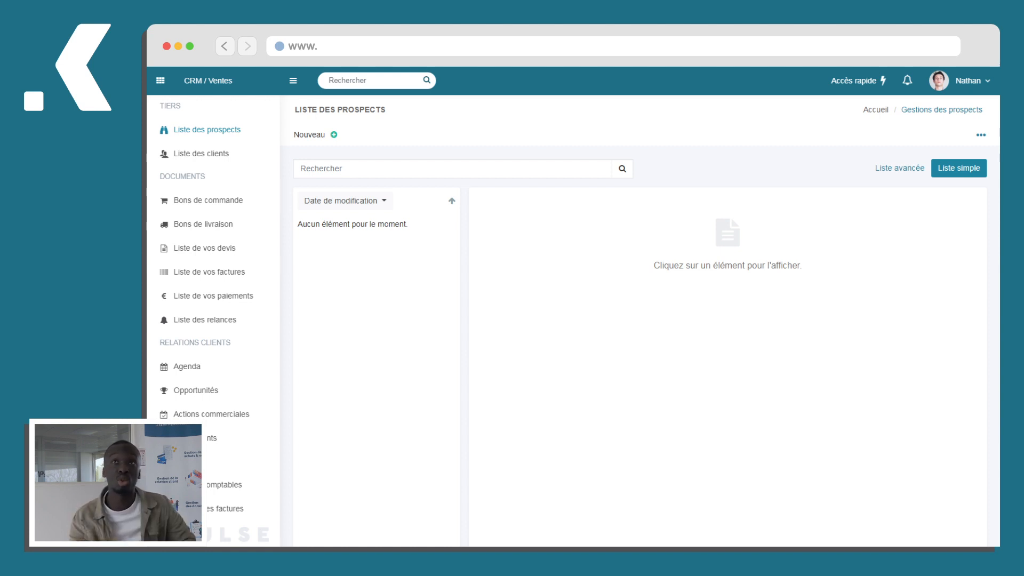
left_click(160, 81)
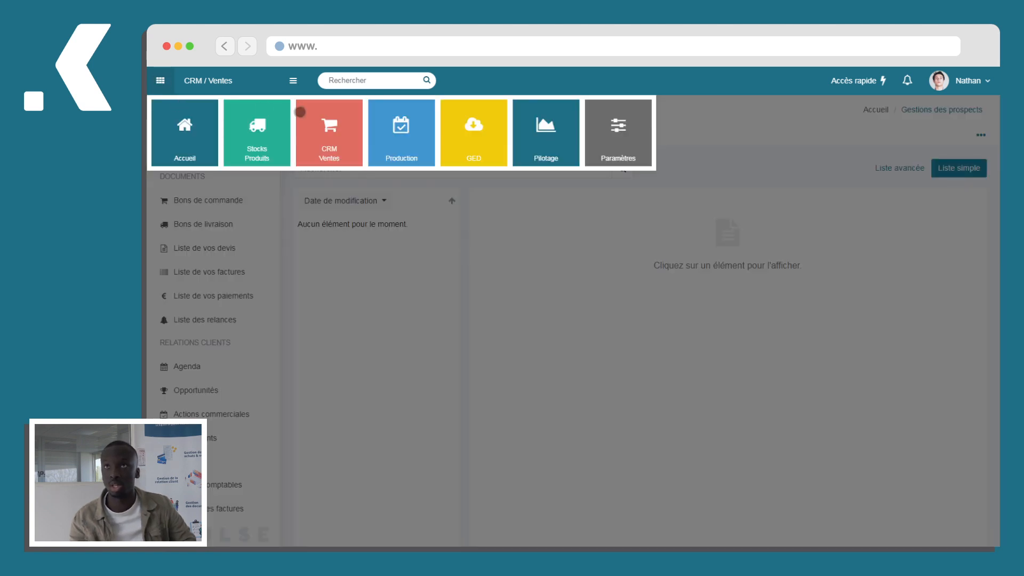
left_click(342, 258)
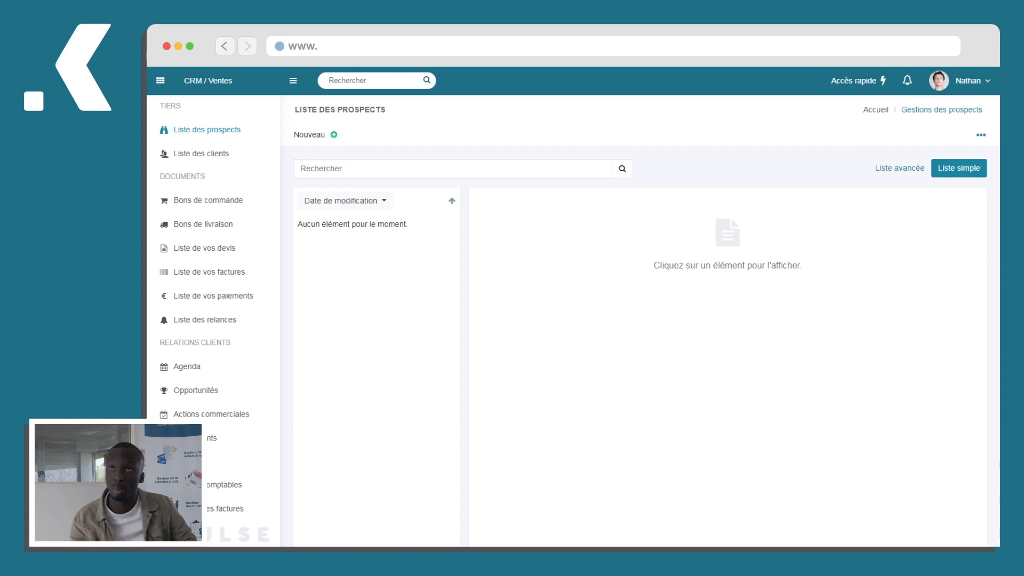
Start a new prospect and set its third-party type to Professionnel
left_click(323, 135)
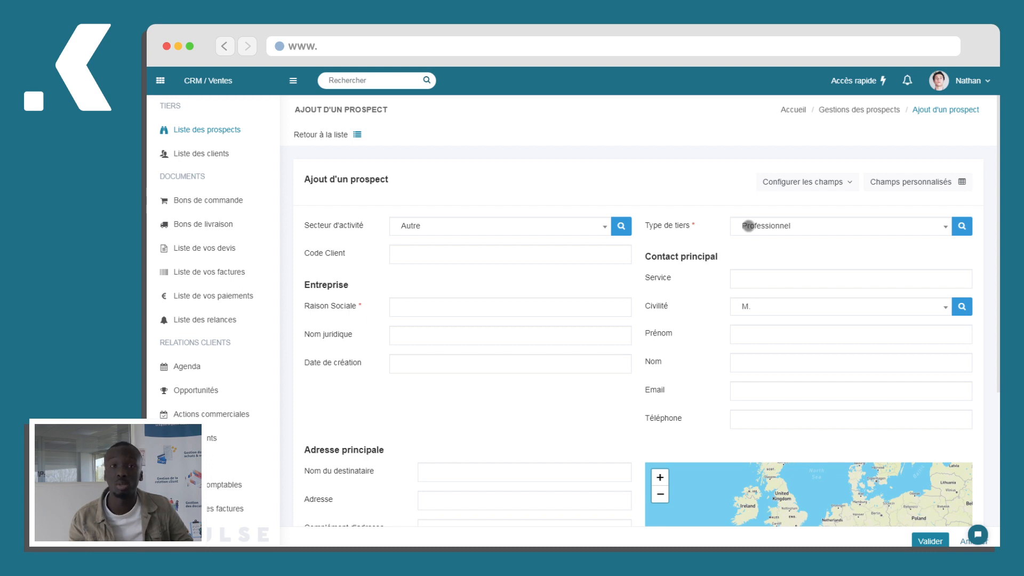
left_click(749, 225)
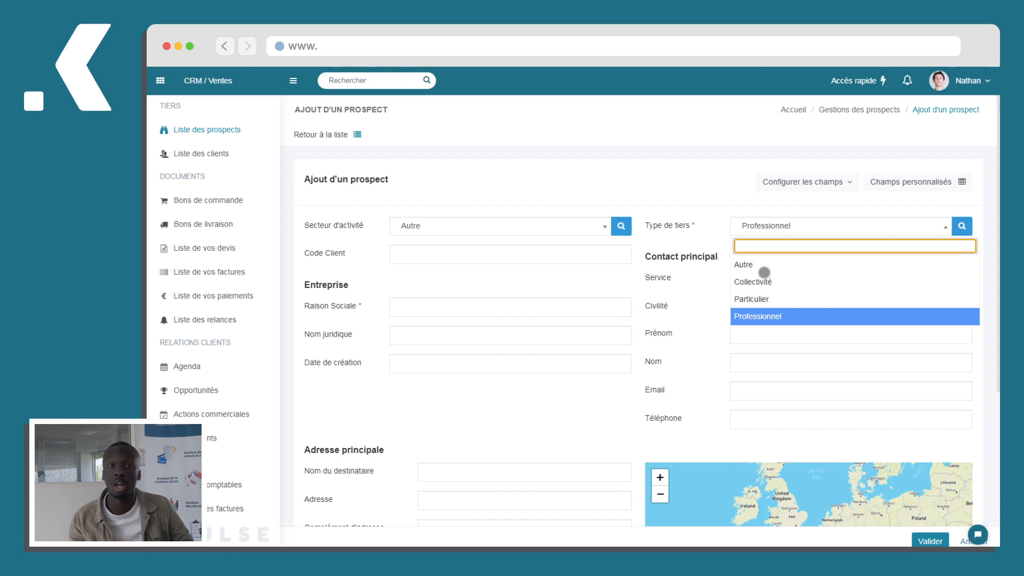
left_click(752, 316)
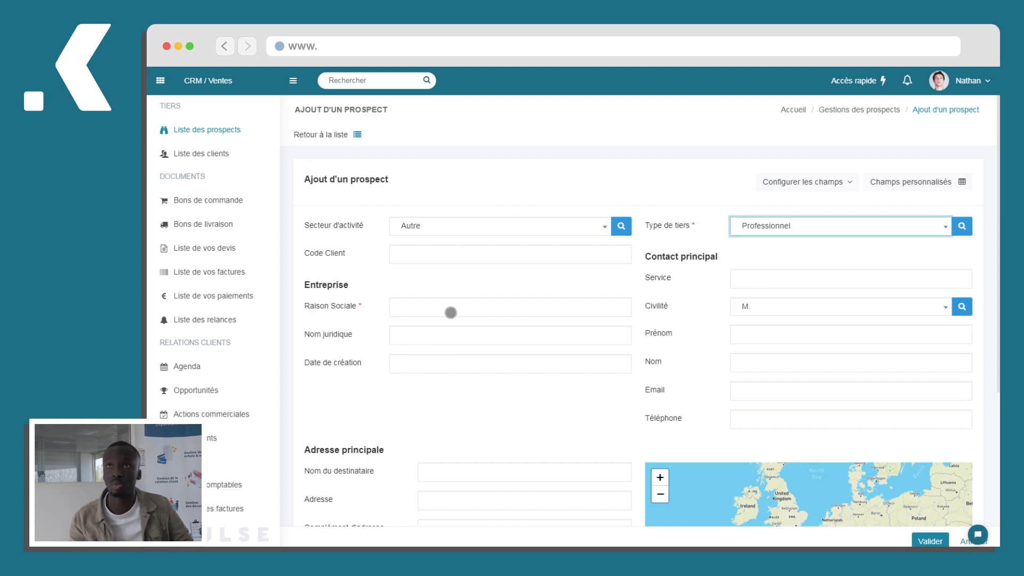
Look up "ipsys" as the company name and fill in the company details from the IPSYS INFORMATIQUE suggestion in Saint-Michel-Loubejou
left_click(450, 312)
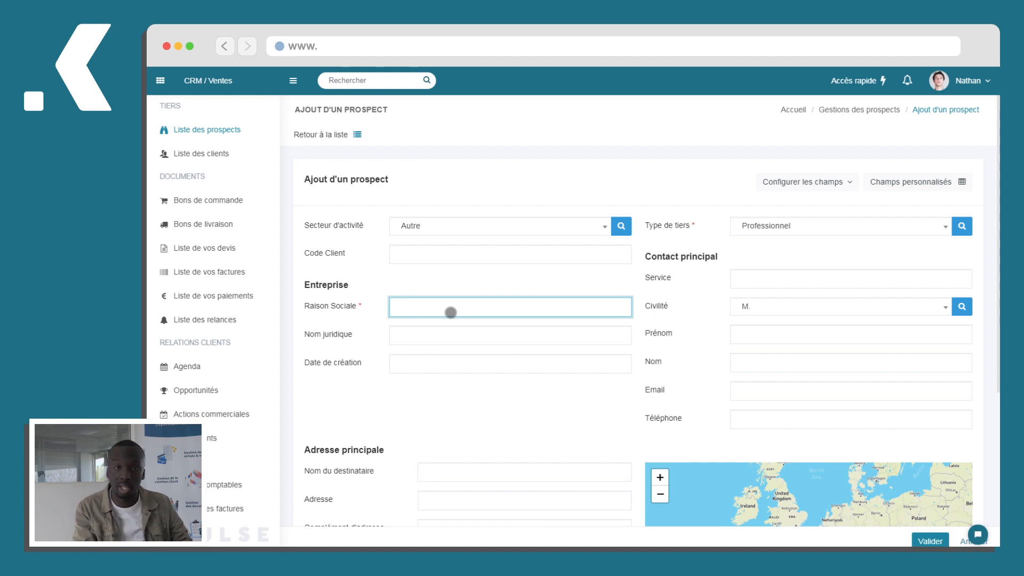
type("ipsys")
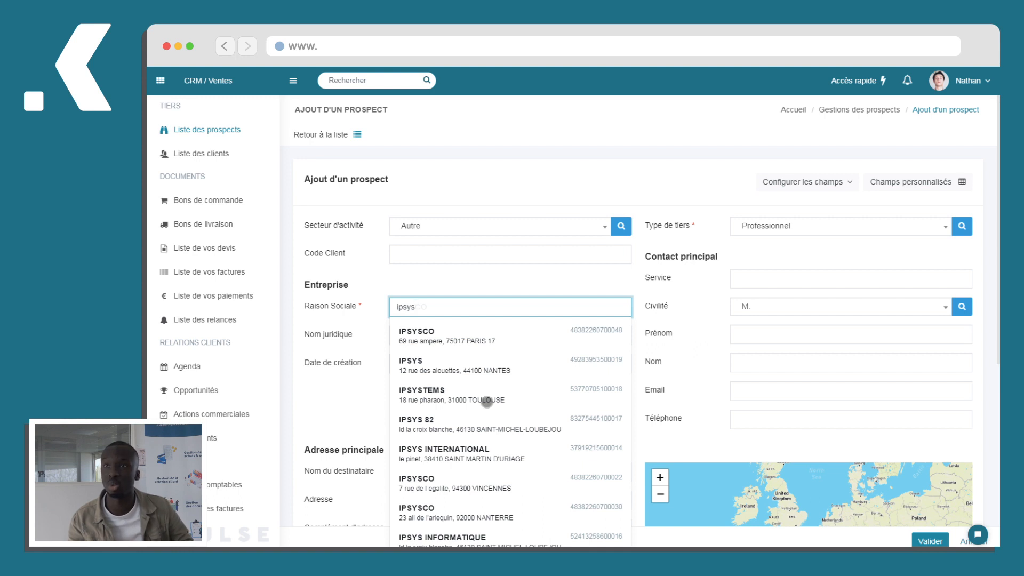
scroll(483, 408, "down", 1)
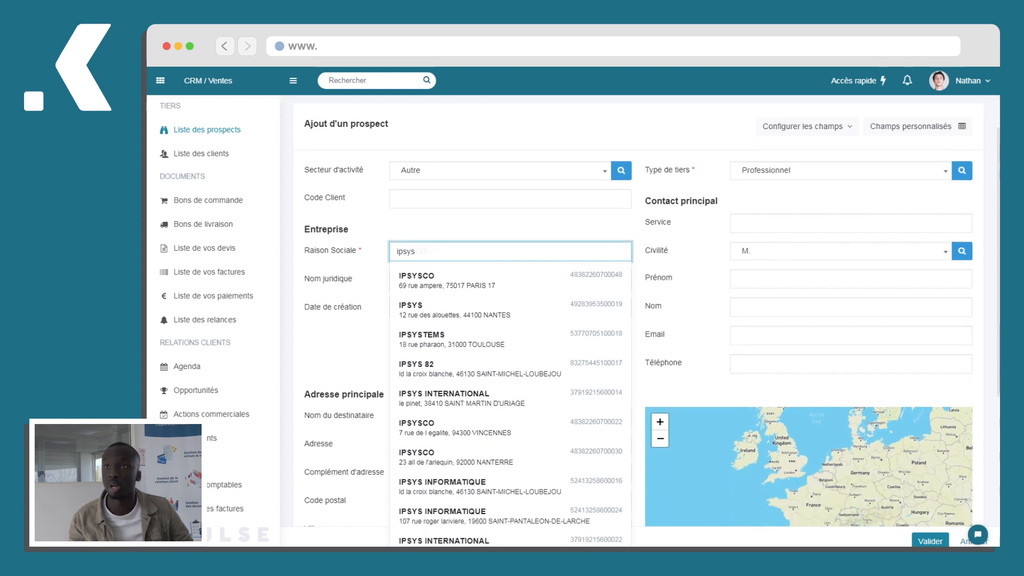
left_click(490, 495)
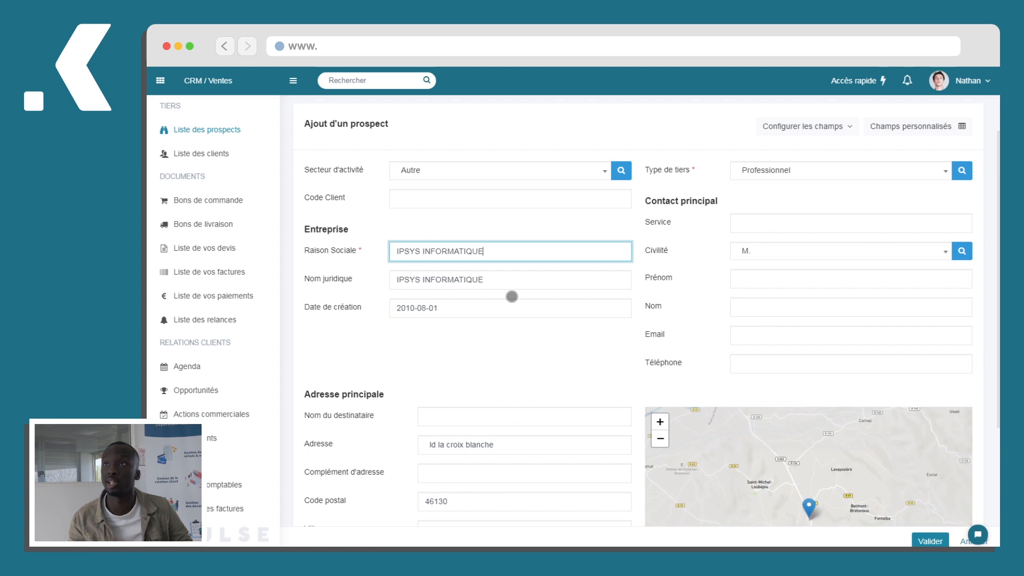
scroll(563, 289, "down", 3)
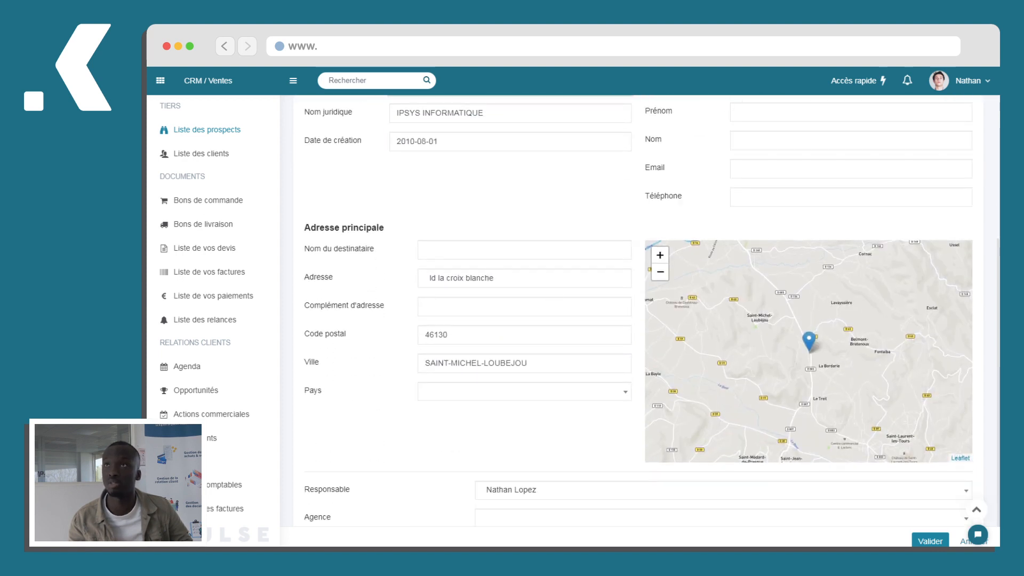
scroll(423, 340, "up", 4)
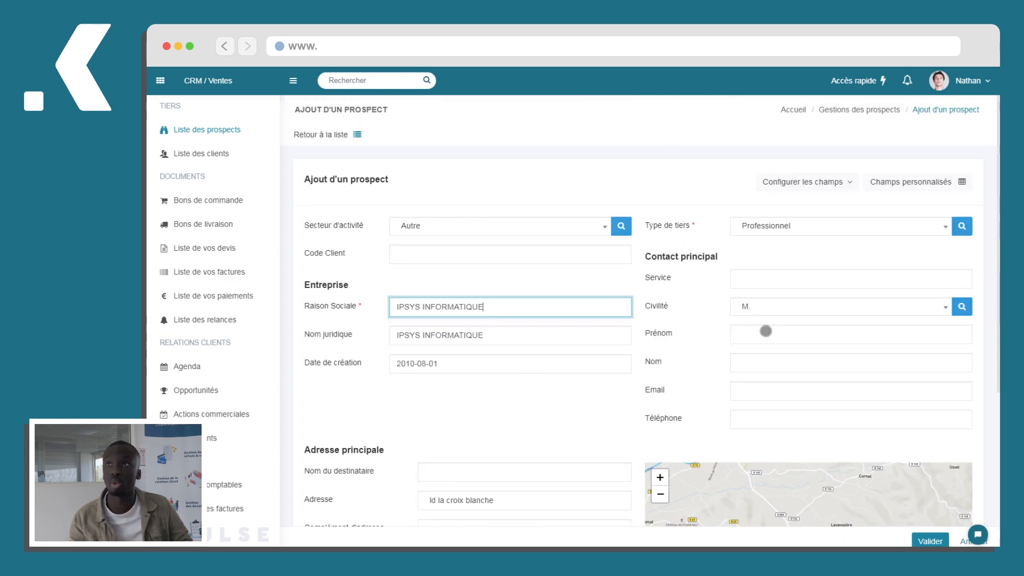
Enter the main contact's first name
left_click(766, 331)
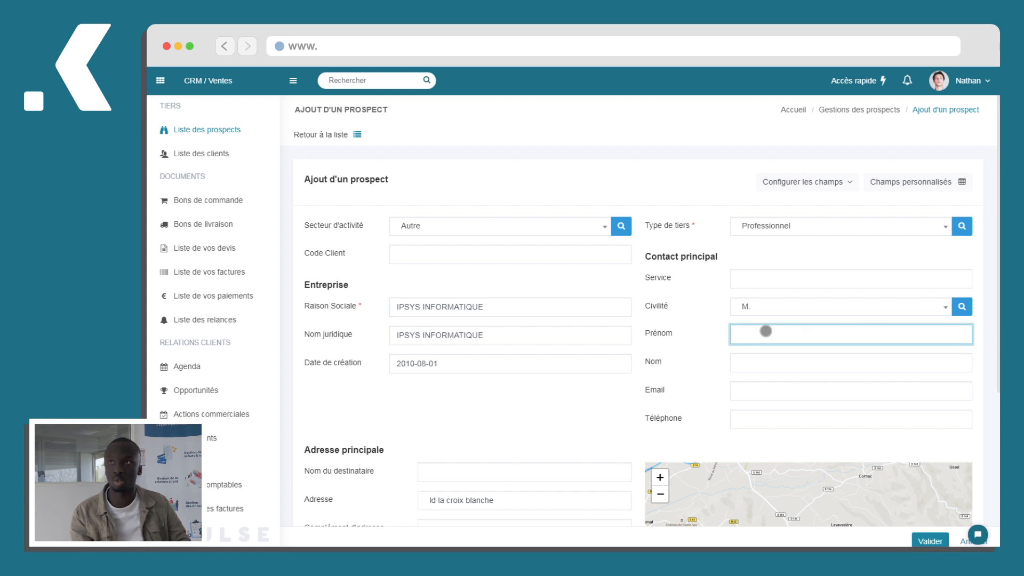
type("Loic")
left_click(657, 362)
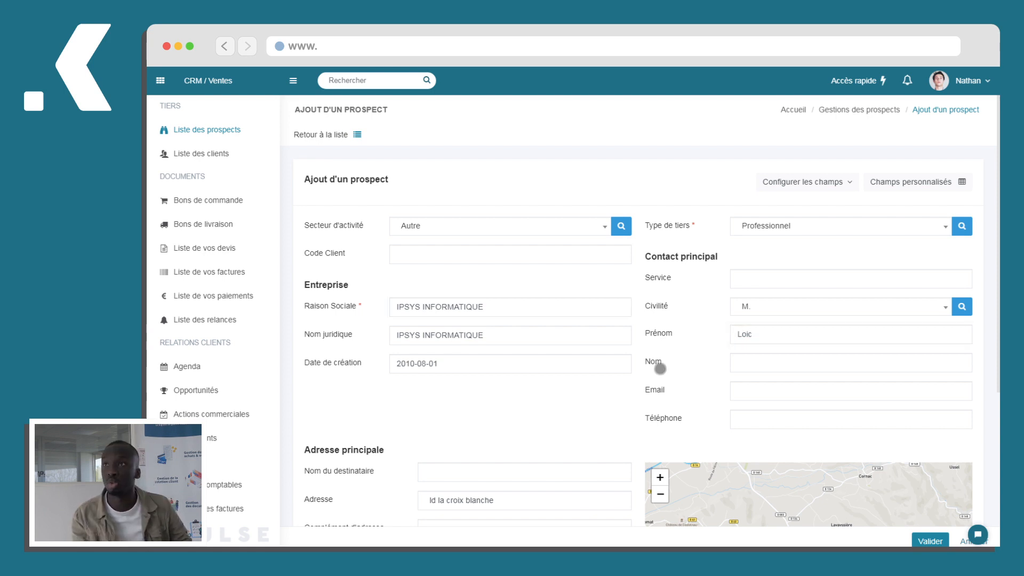
Assign the first listed colleague as the person responsible for the prospect
scroll(640, 368, "down", 5)
scroll(523, 422, "up", 2)
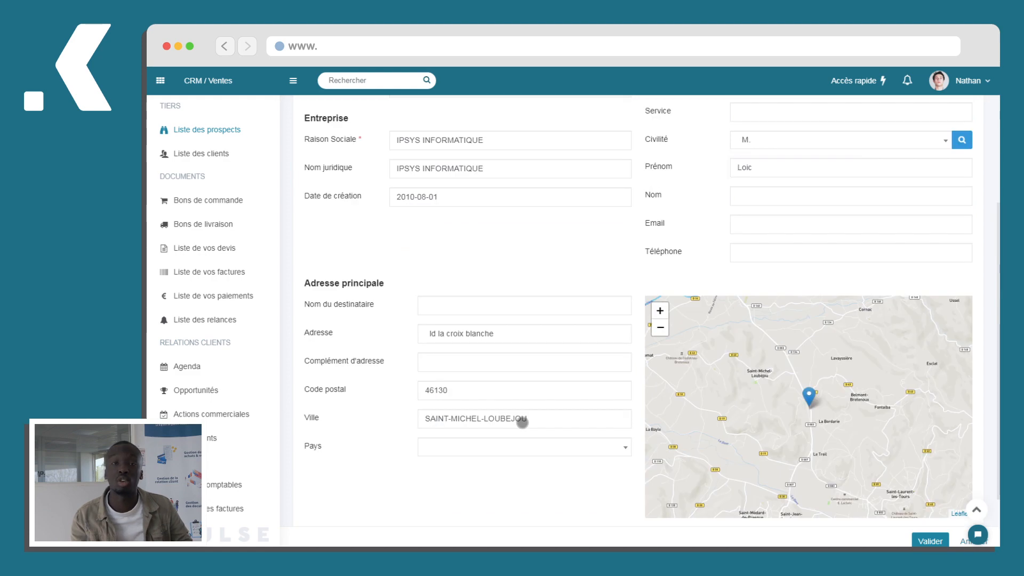
scroll(523, 422, "down", 2)
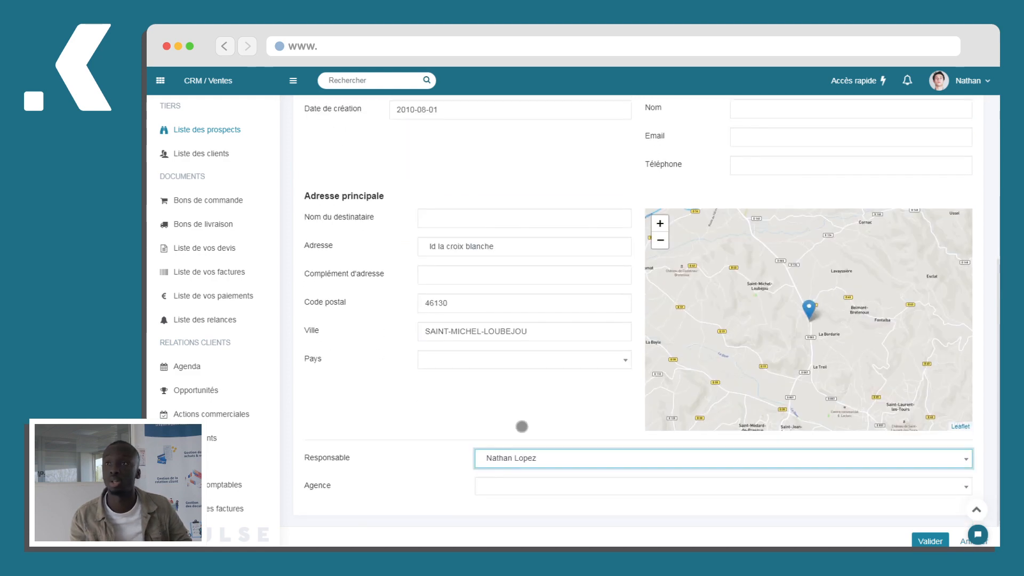
left_click(516, 458)
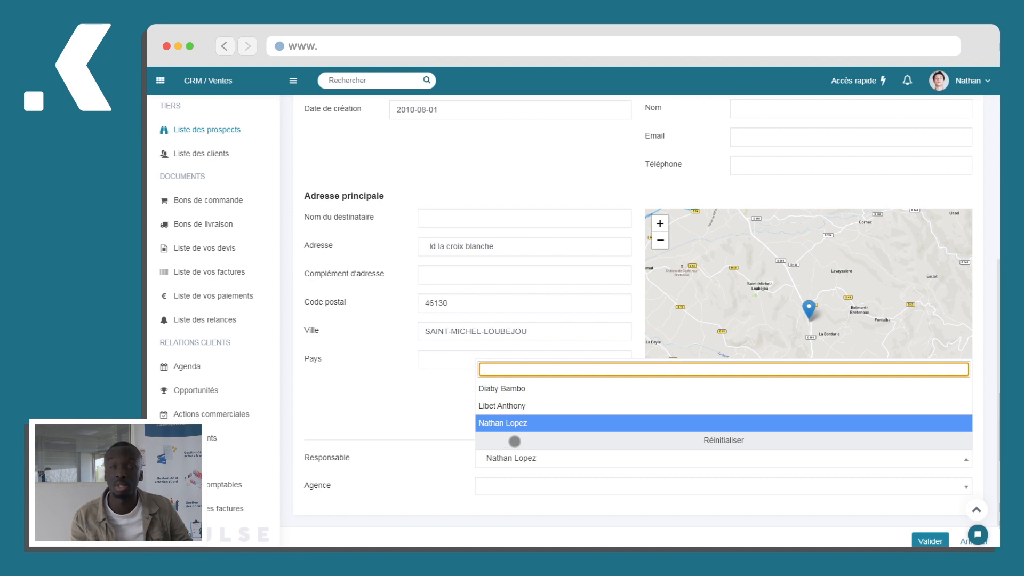
left_click(524, 392)
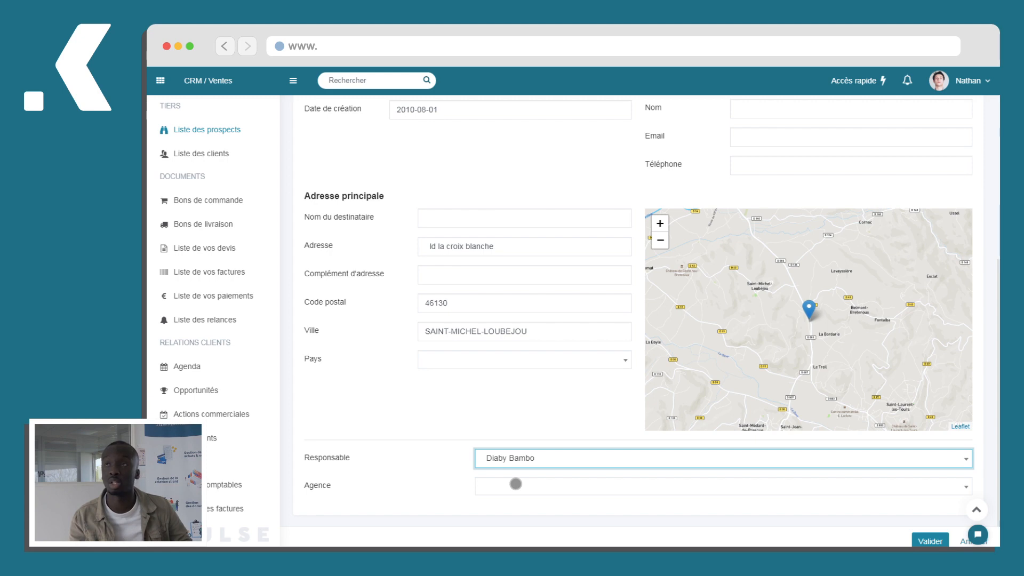
Add the Observations field to the fields displayed on the prospect form
scroll(496, 442, "up", 5)
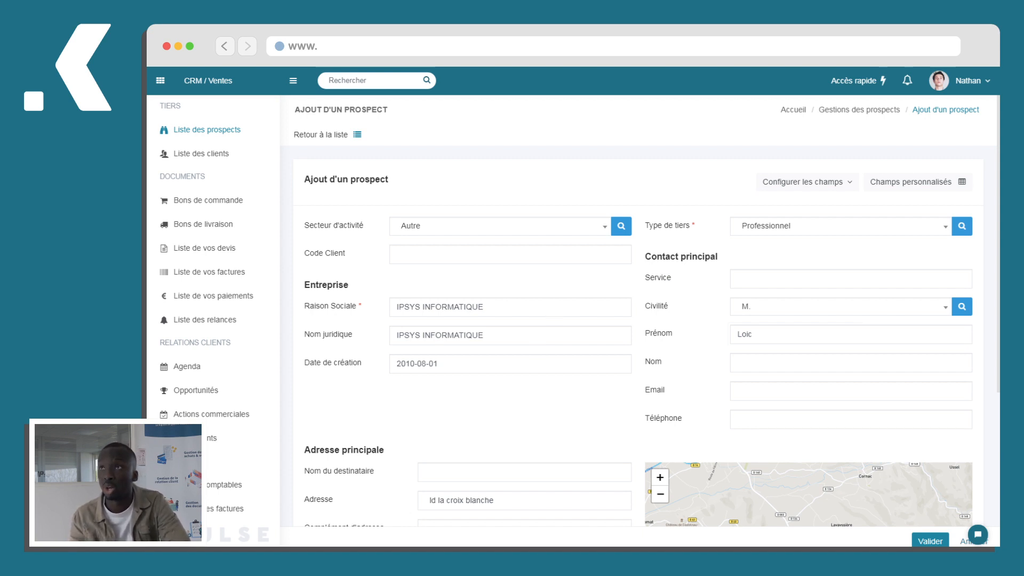
left_click(805, 182)
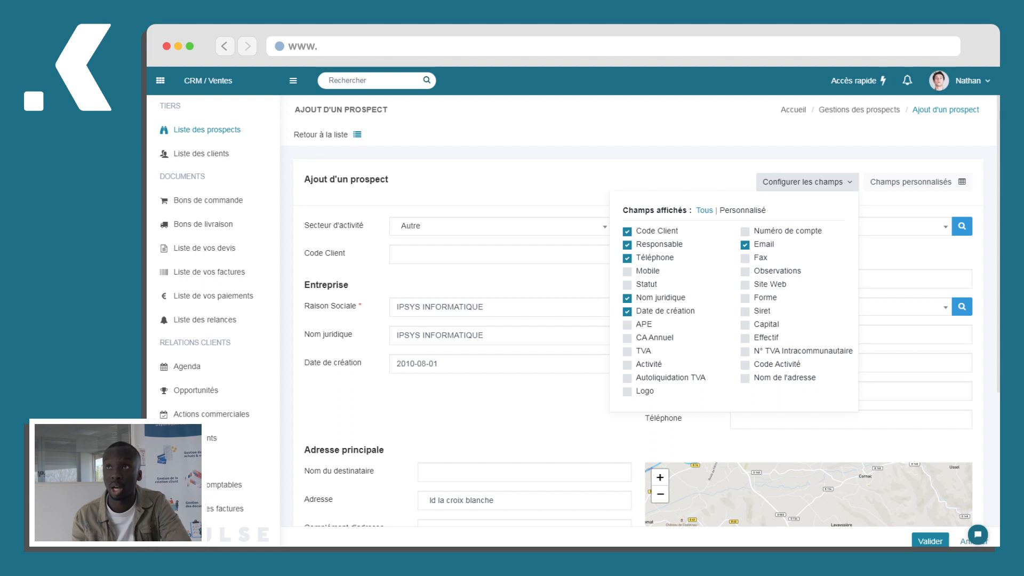
left_click(745, 271)
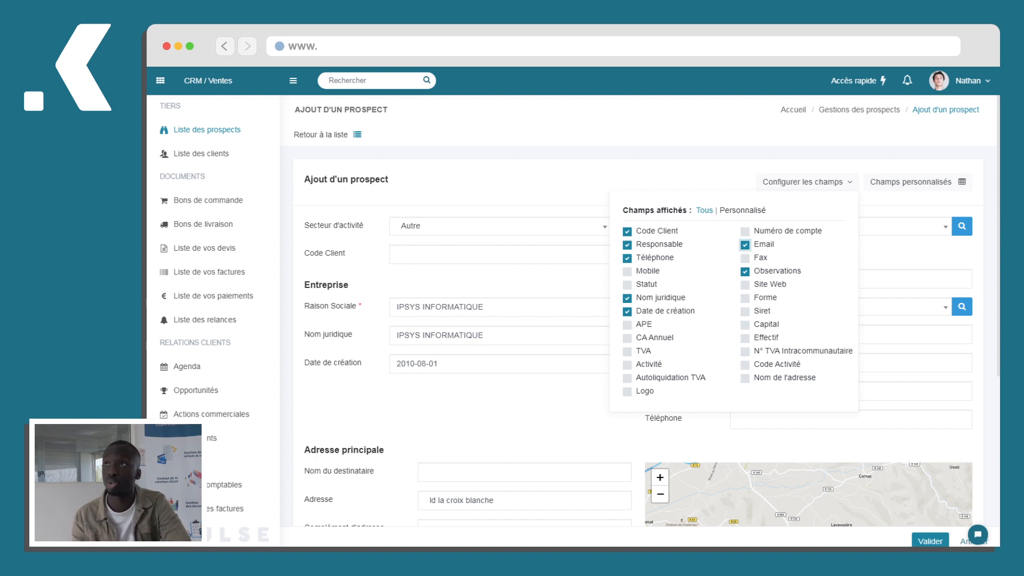
Create a custom prospect field titled CA with the type Nombre, and return to the prospect form
left_click(897, 184)
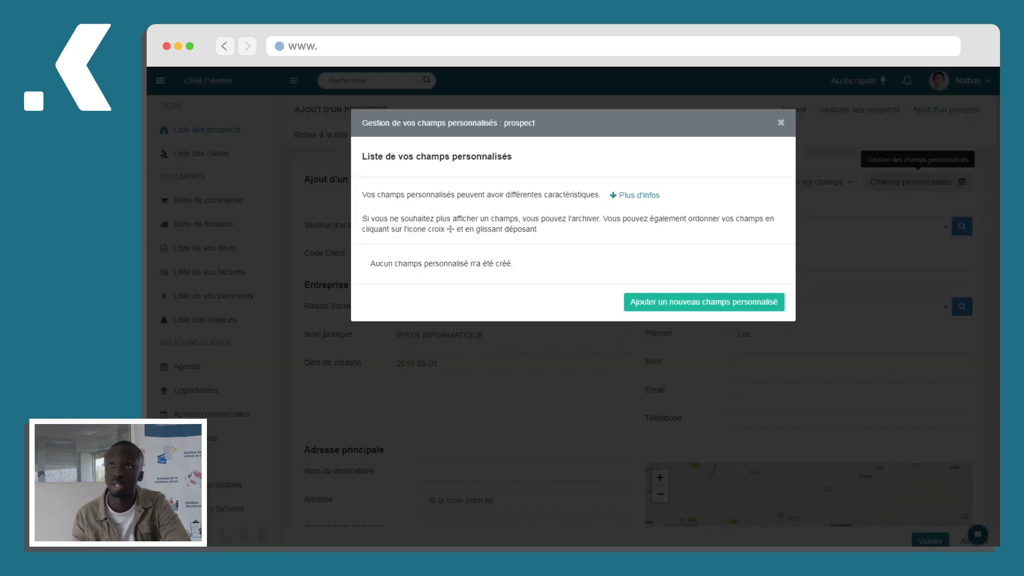
left_click(664, 304)
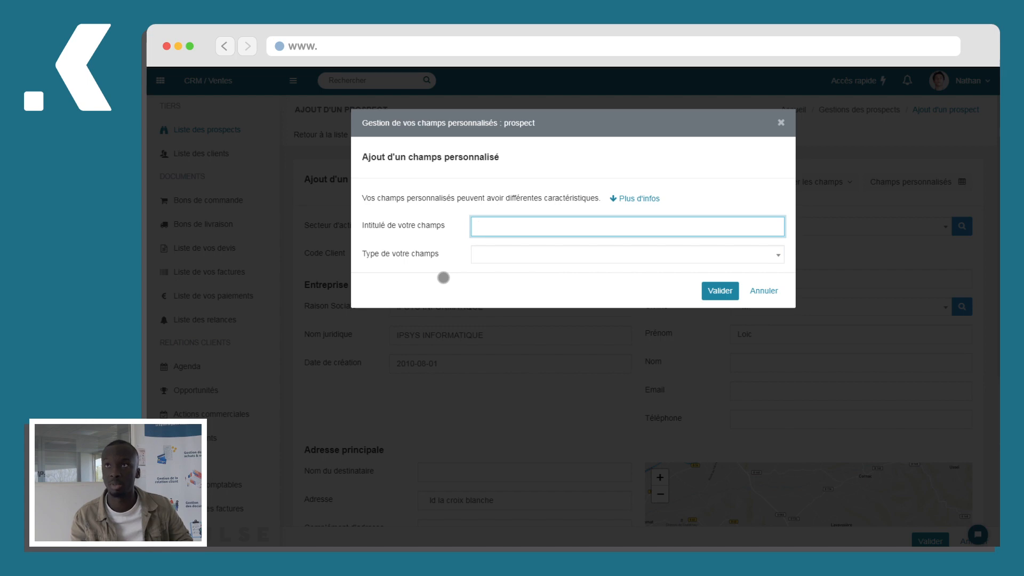
type("ca")
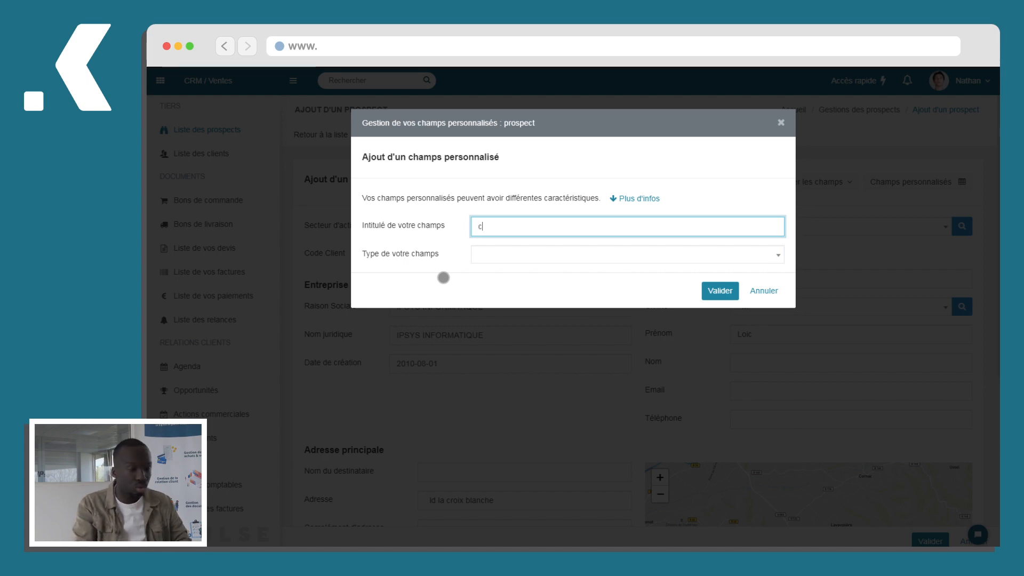
left_click(523, 255)
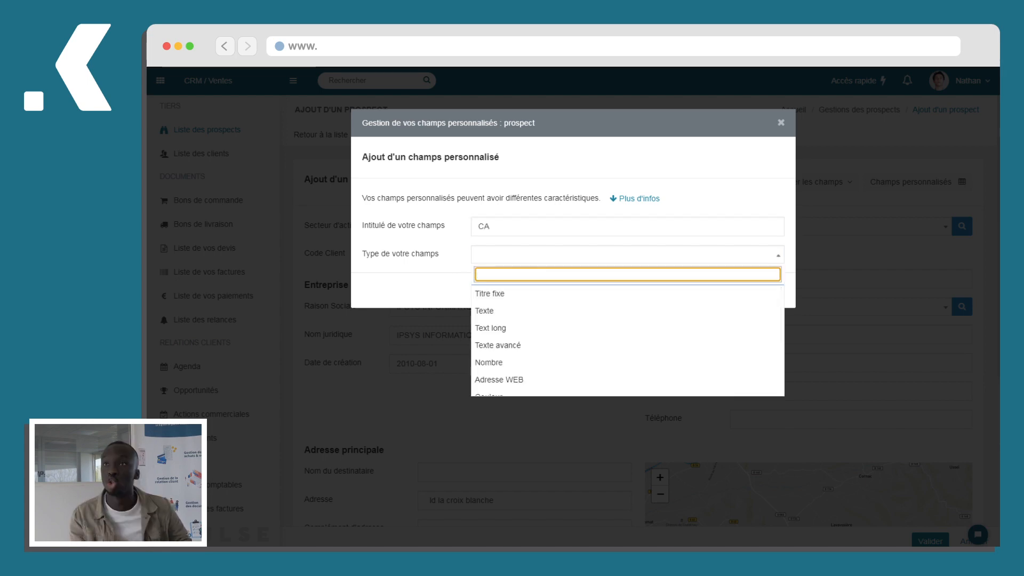
scroll(531, 314, "down", 3)
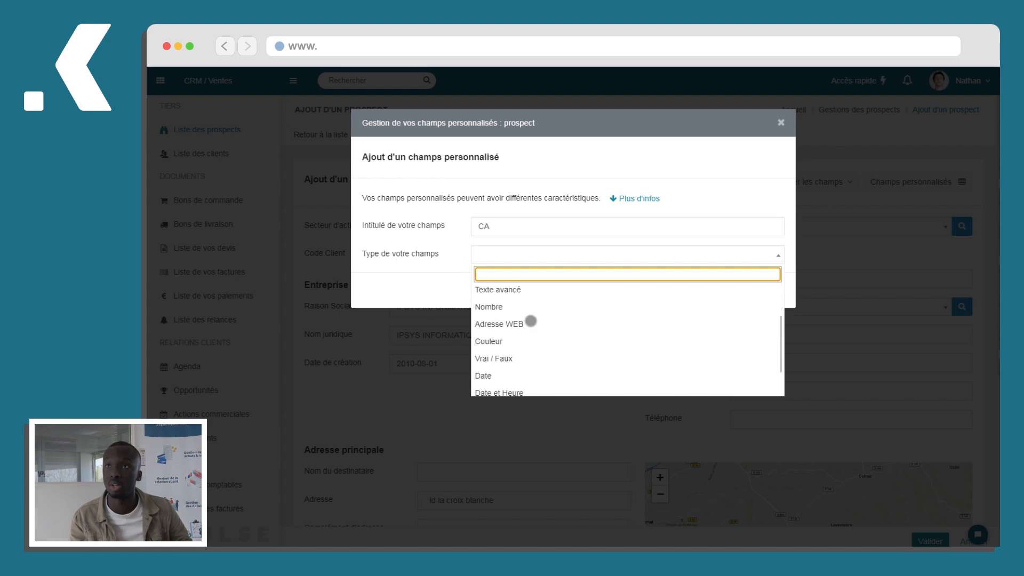
scroll(523, 318, "up", 3)
left_click(516, 363)
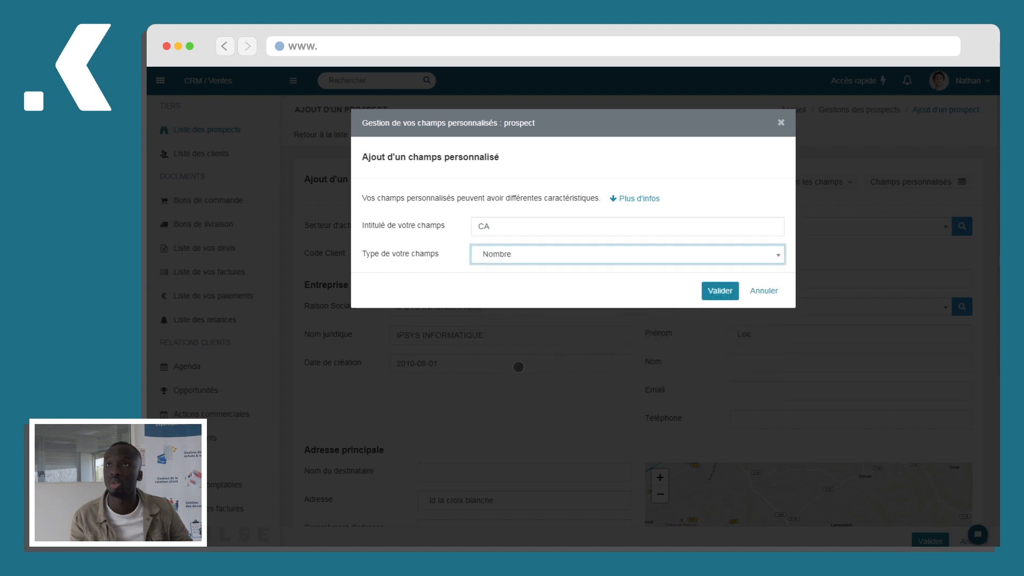
left_click(715, 291)
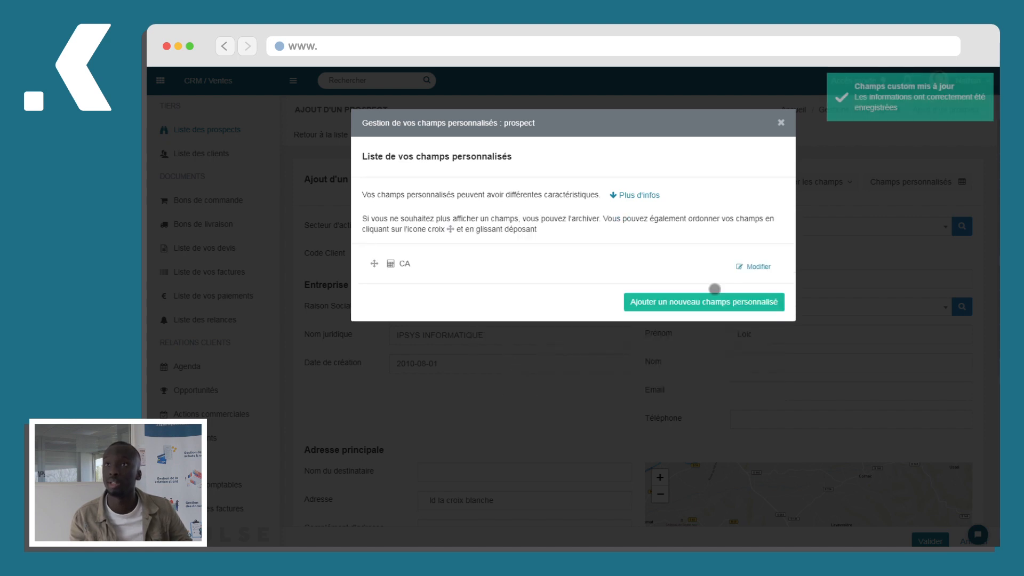
left_click(781, 122)
Set the prospect's CA custom field to 10000 and save the new prospect
scroll(471, 352, "down", 7)
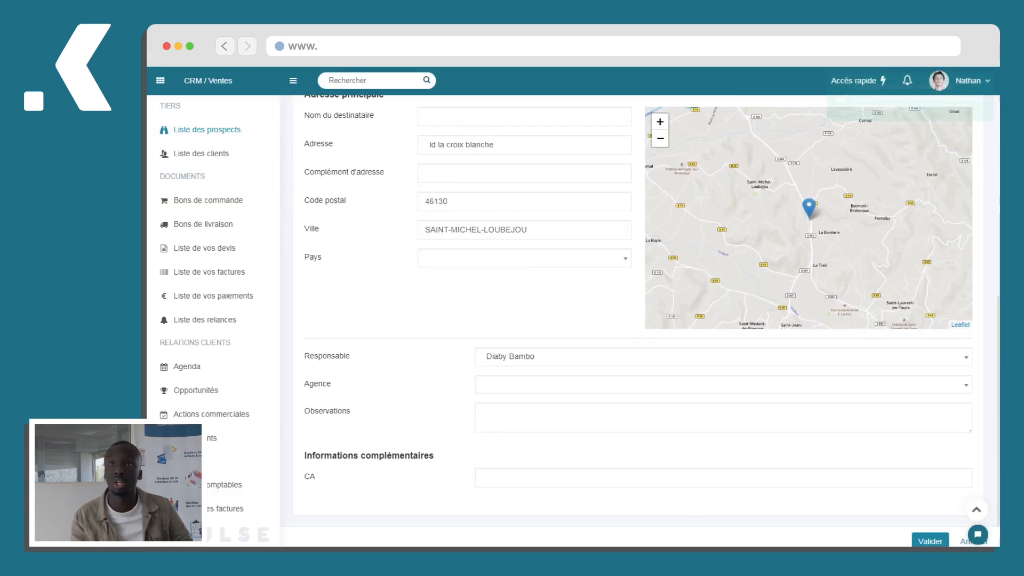
left_click(515, 478)
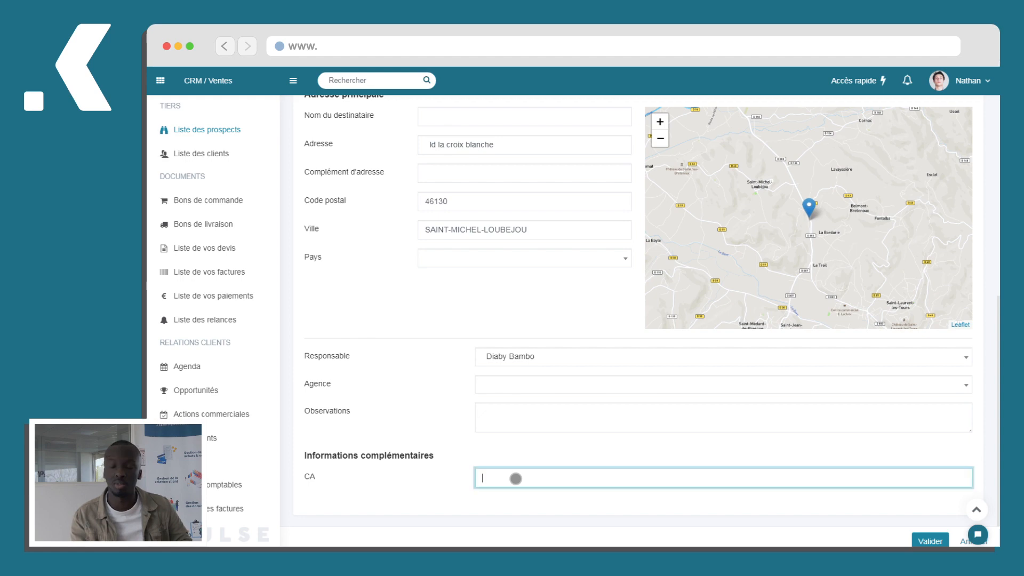
type("10000")
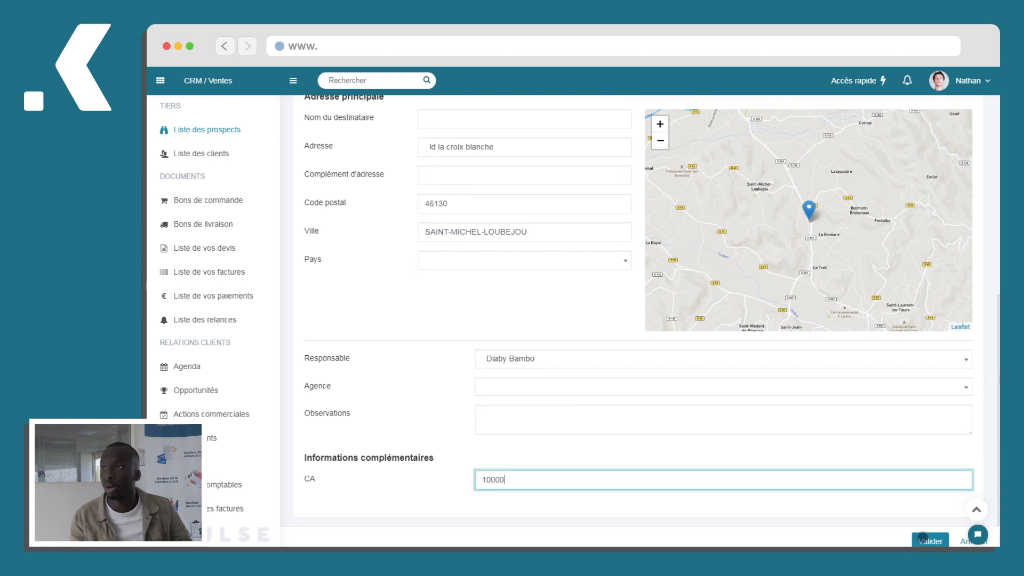
left_click(930, 540)
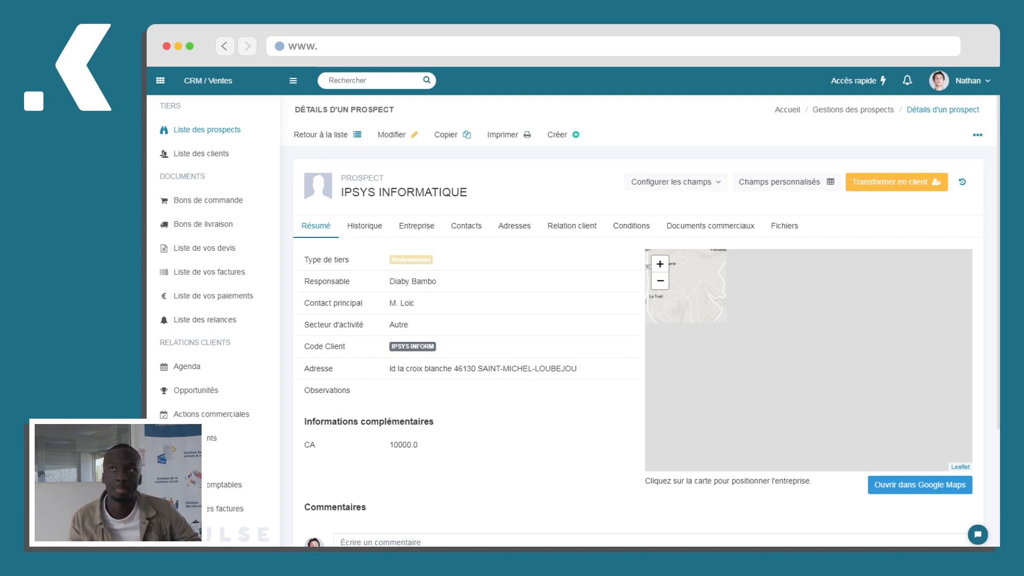
Review the prospect's customer-relation events, commercial actions and opportunities, and check the options for creating linked items
left_click(563, 230)
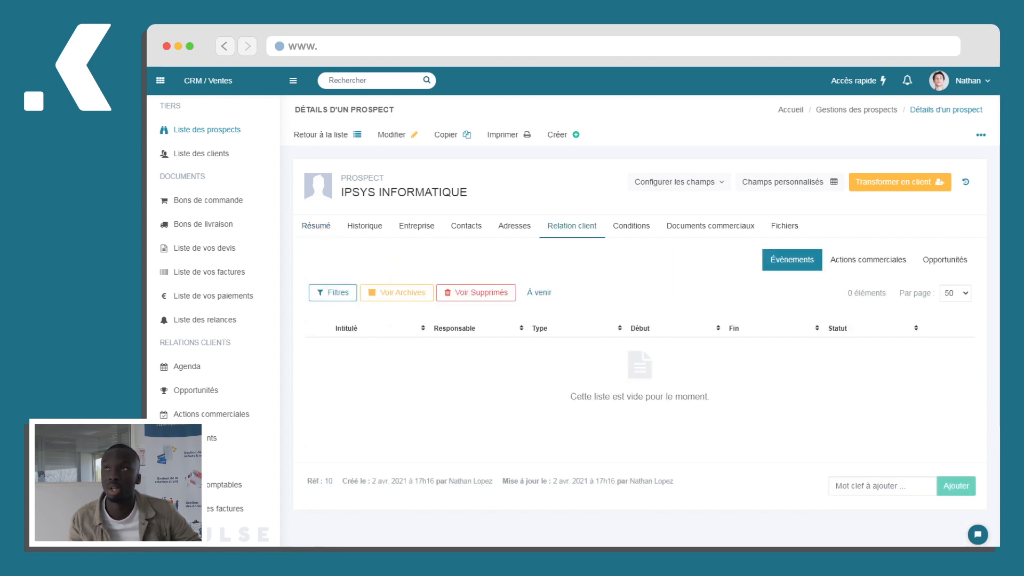
left_click(845, 265)
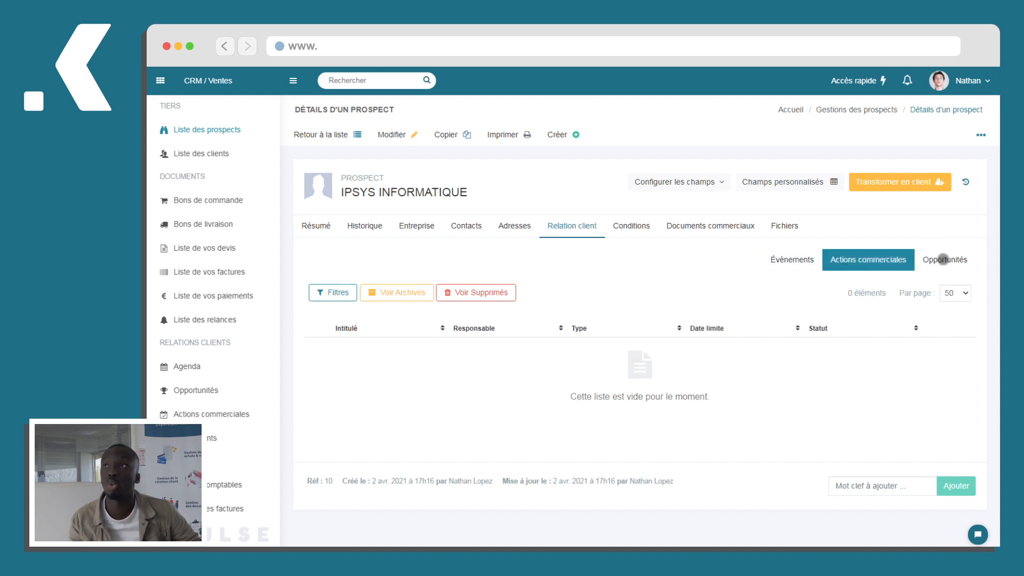
left_click(943, 259)
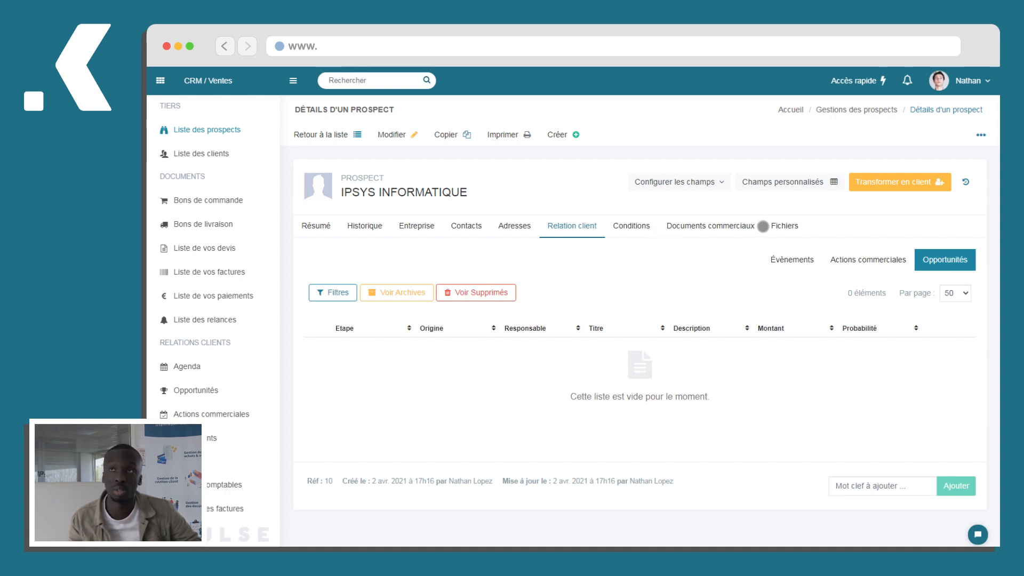
left_click(561, 136)
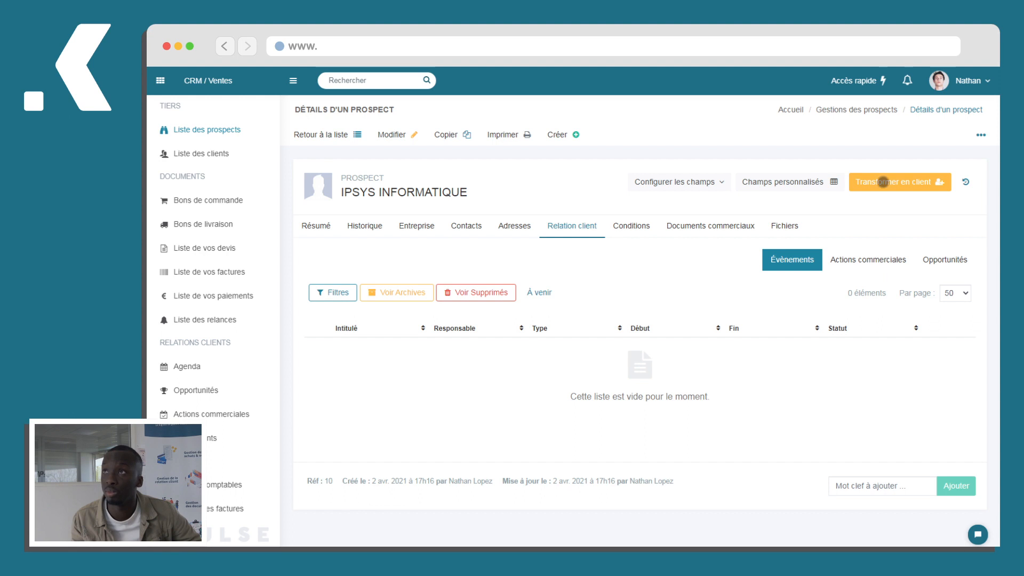
Convert the IPSYS INFORMATIQUE prospect into a client and open its record from the client list
left_click(883, 182)
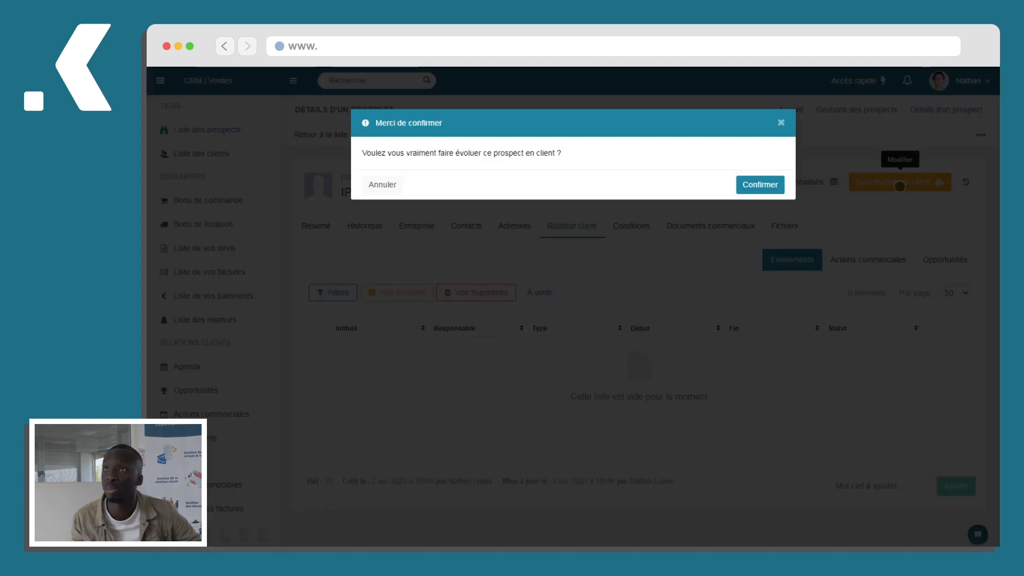
left_click(768, 184)
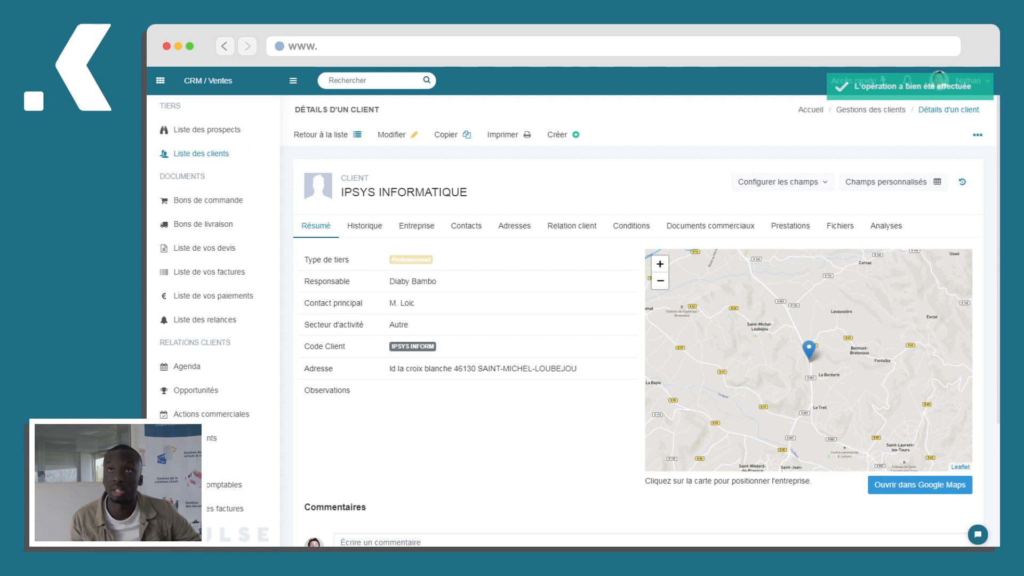
left_click(227, 155)
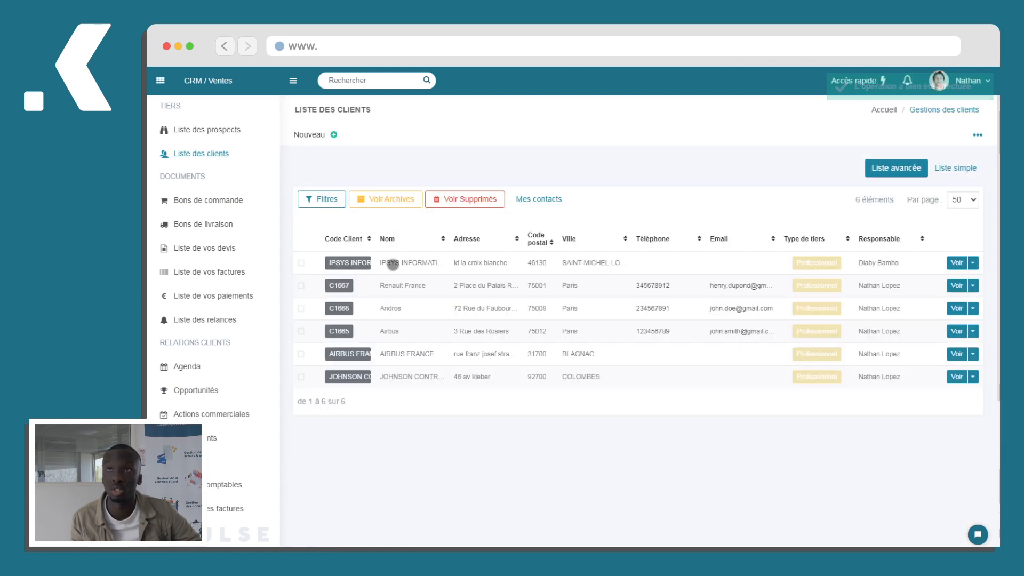
left_click(401, 263)
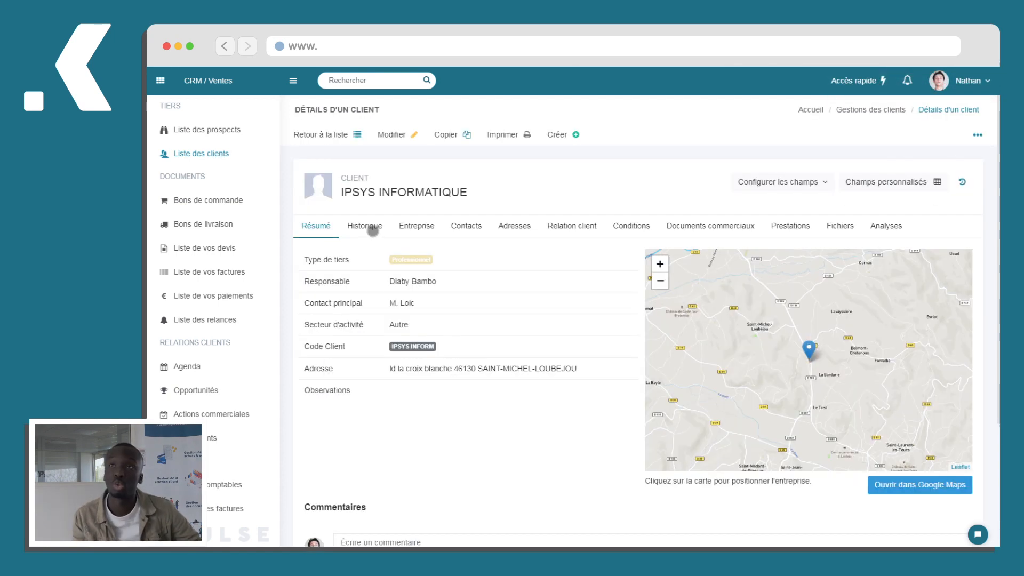